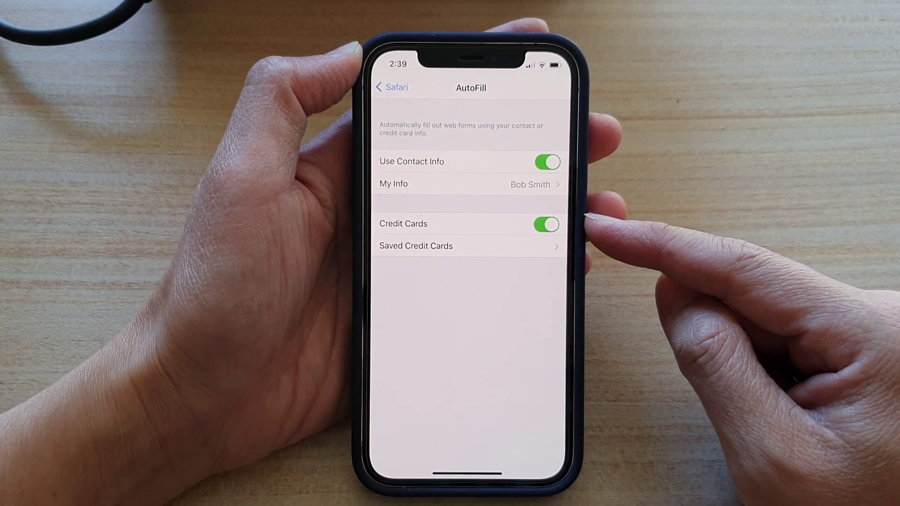
Step: Back out of the Safari AutoFill page to the main Settings list and swipe Home
click(393, 86)
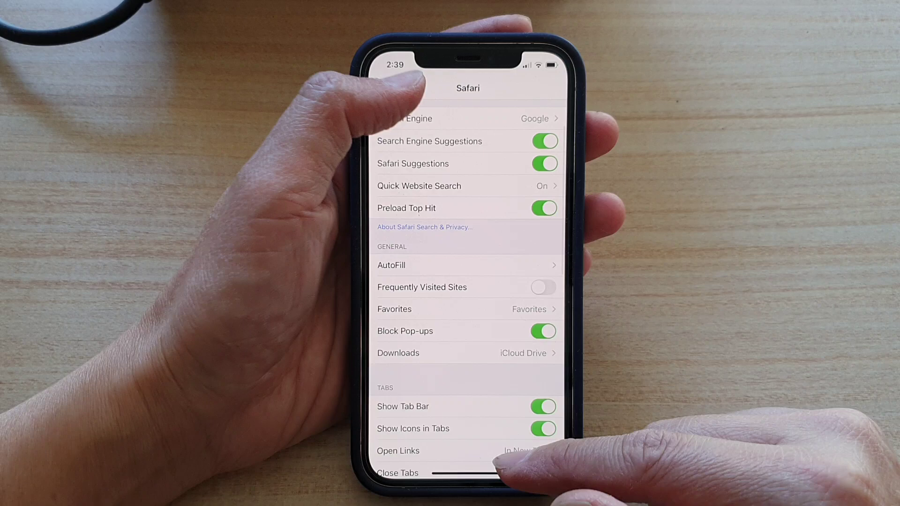
click(394, 86)
drag(492, 474, 492, 317)
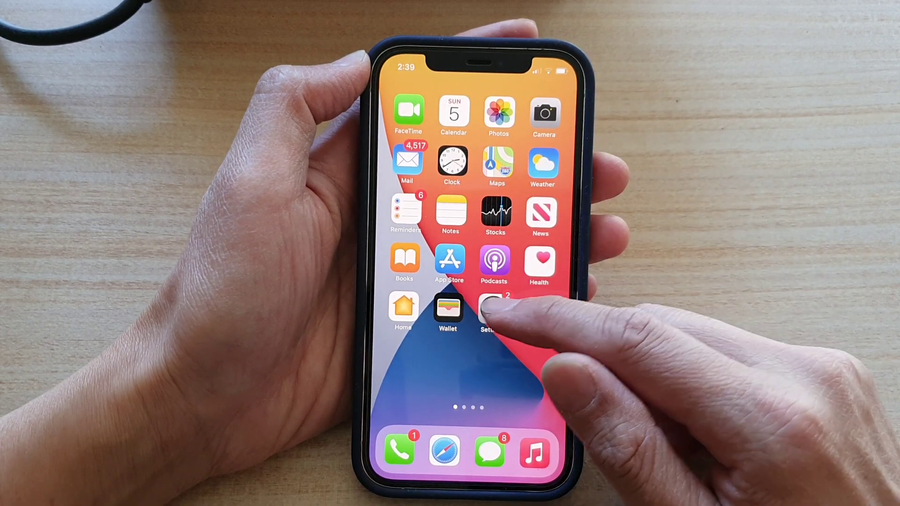
Step: Reopen Settings and go into Safari's settings toward the AutoFill page
click(489, 309)
scroll(520, 281, up, 10)
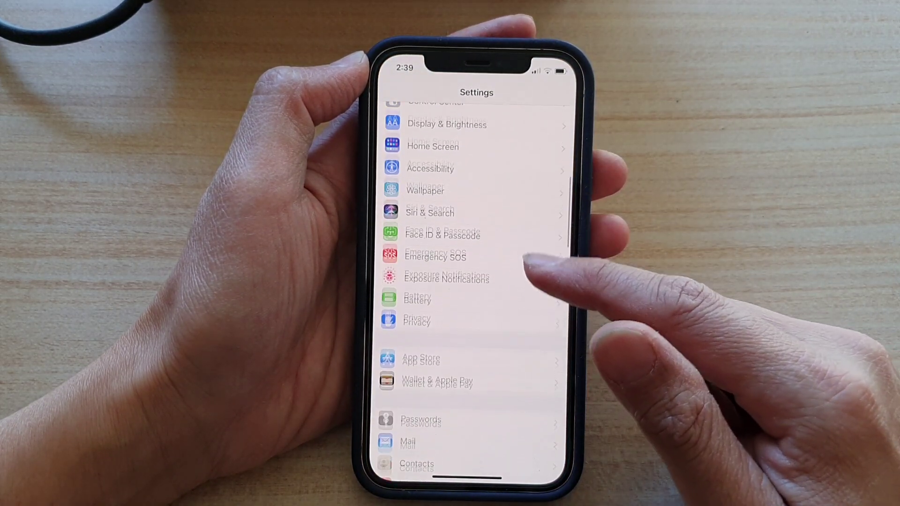
scroll(521, 317, down, 10)
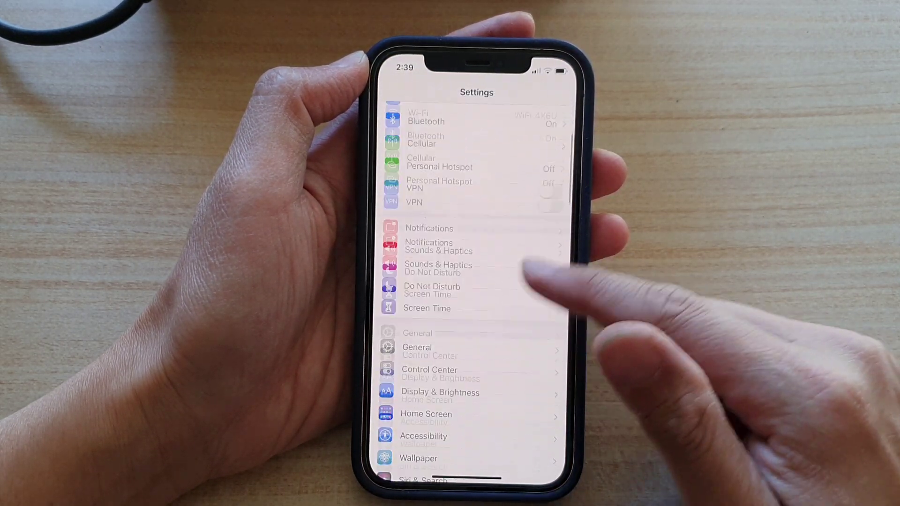
scroll(510, 317, down, 10)
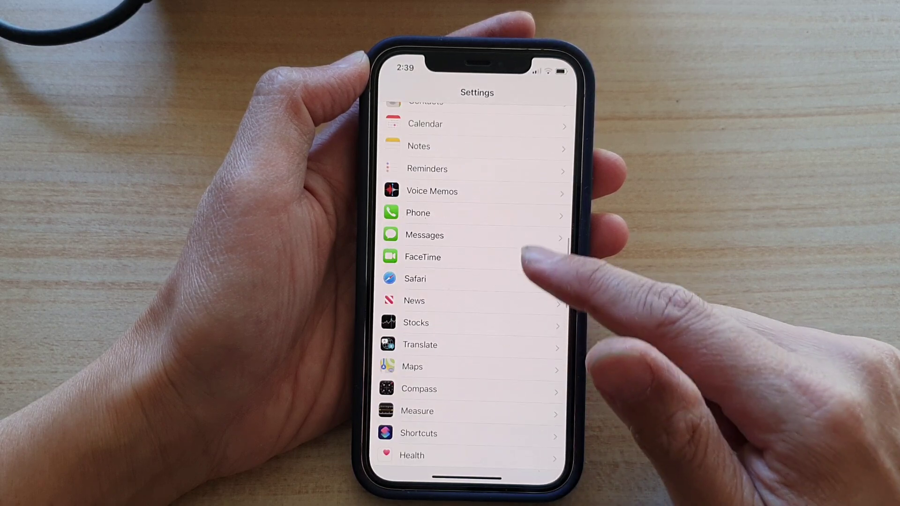
click(531, 279)
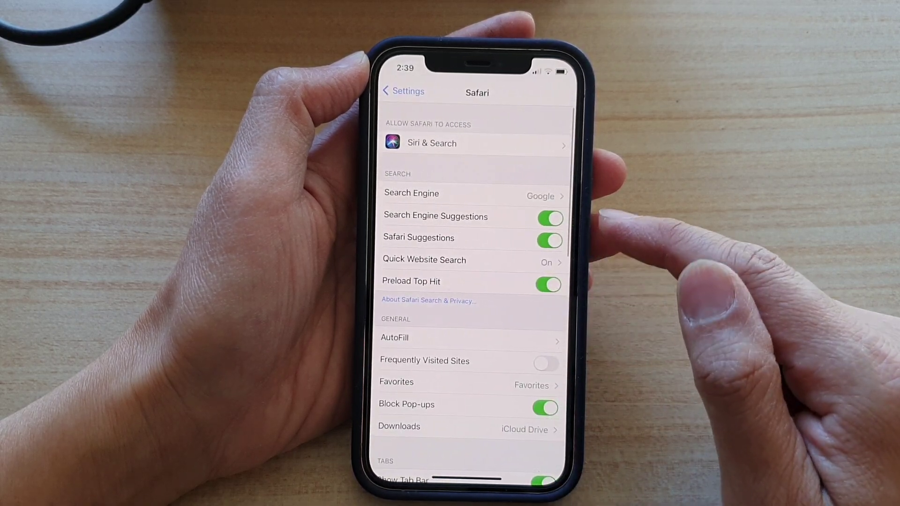
scroll(513, 371, down, 2)
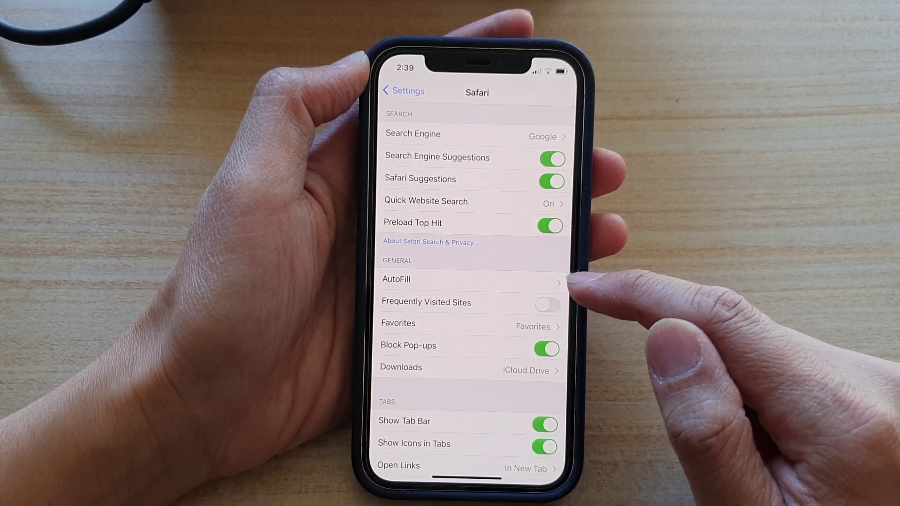
click(555, 279)
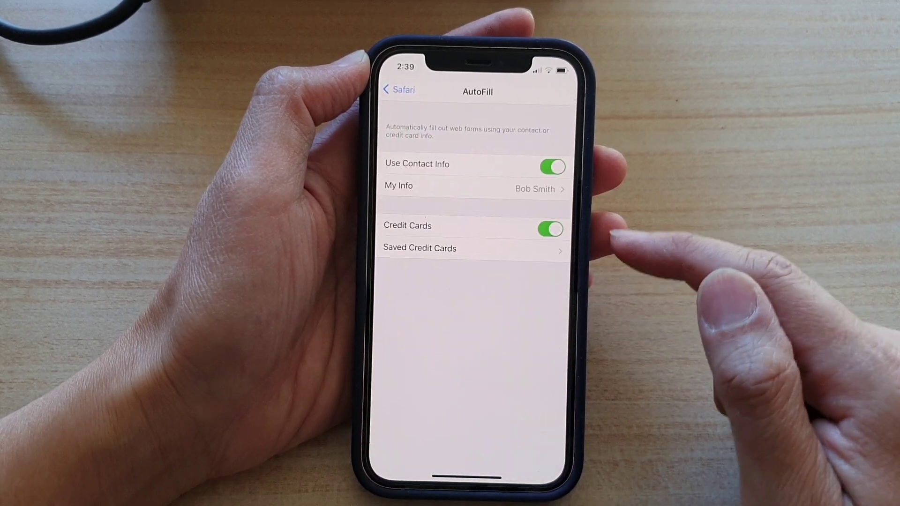
click(552, 229)
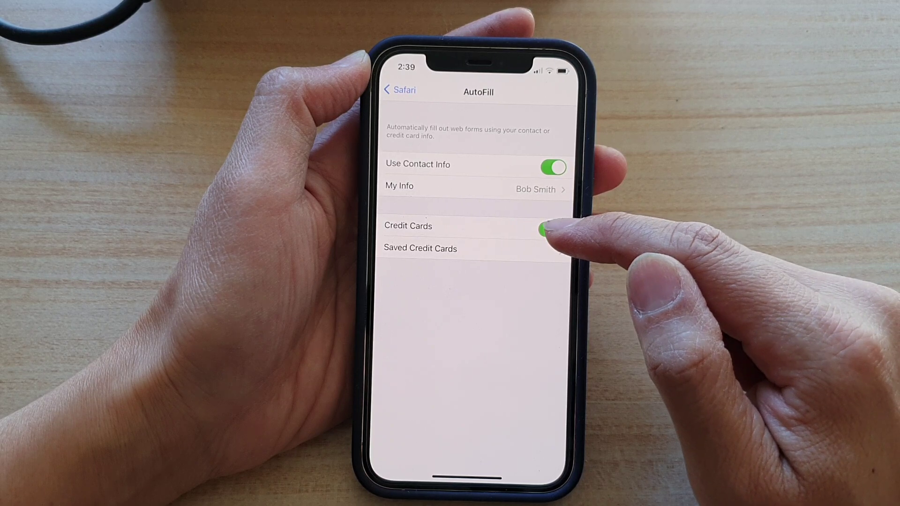
click(552, 229)
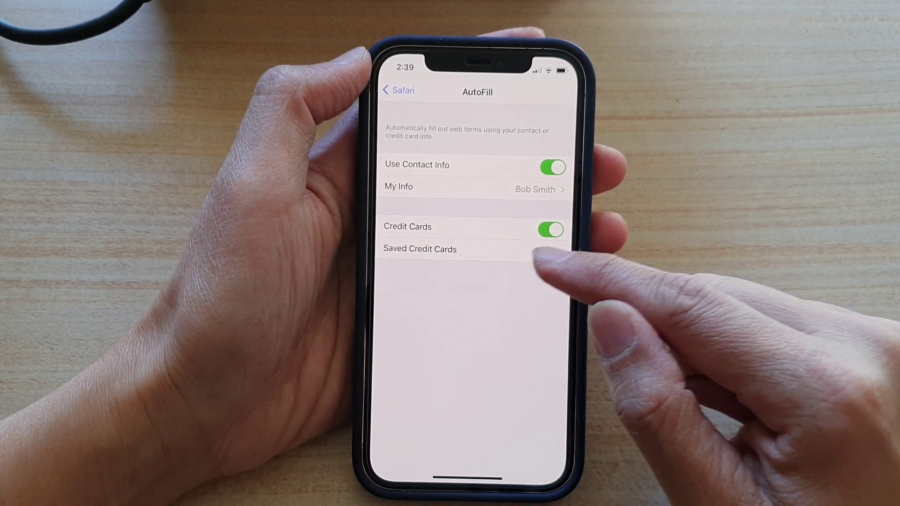
Step: Enter Saved Credit Cards, retry Face ID, then choose to unlock with the passcode instead
click(509, 248)
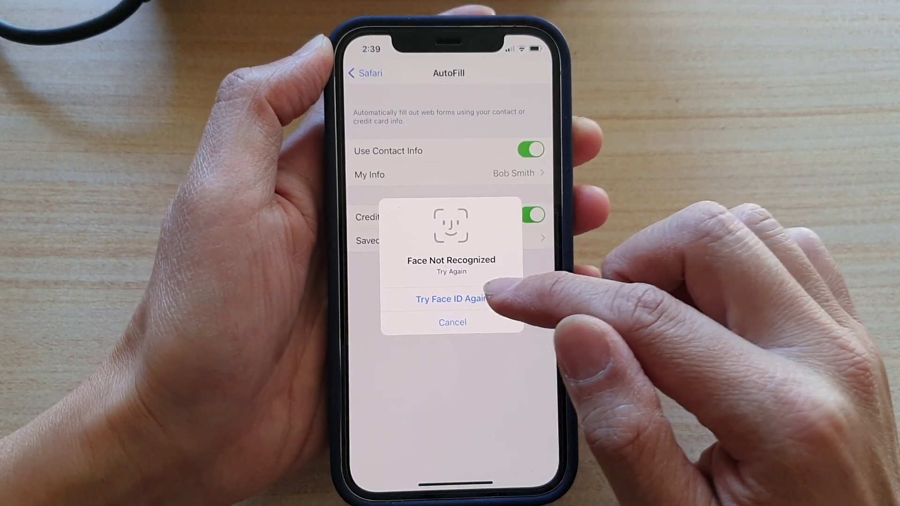
click(468, 294)
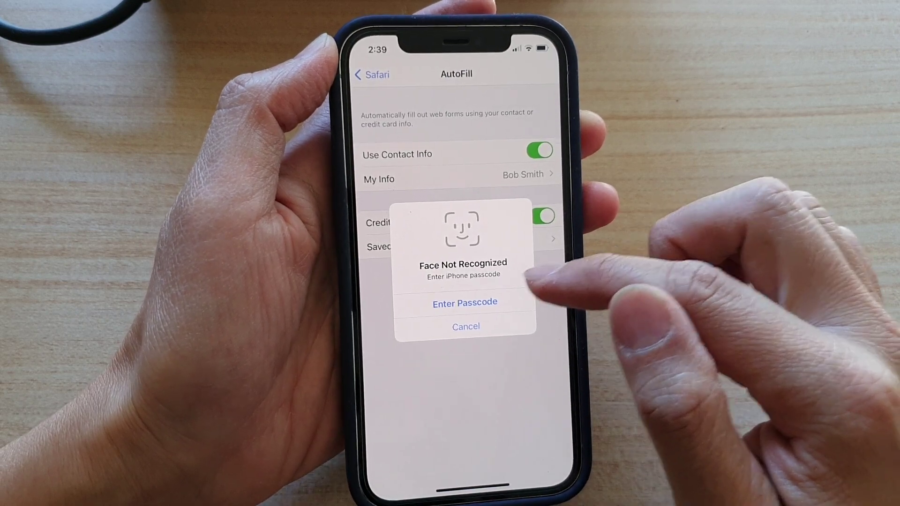
click(501, 303)
Step: Key in the six-digit passcode to unlock the empty Credit Cards list
click(463, 224)
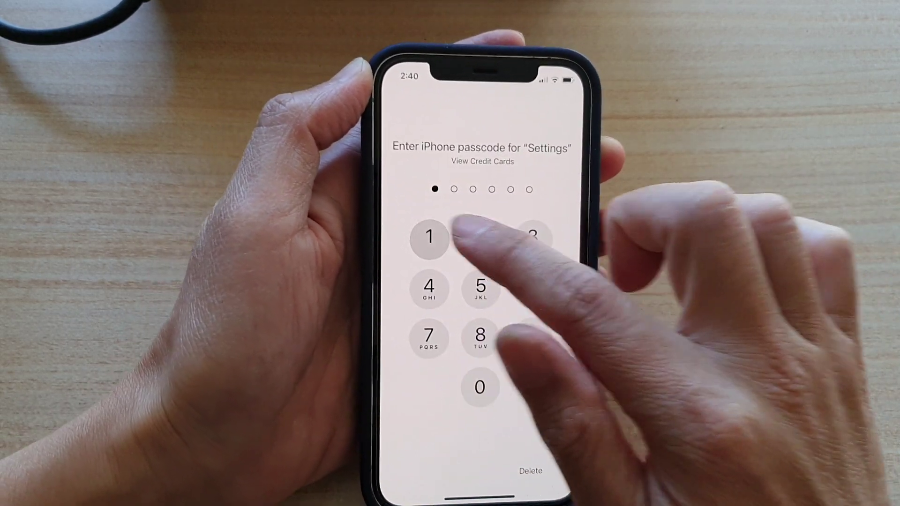
click(464, 274)
click(464, 323)
click(518, 274)
click(464, 274)
click(517, 273)
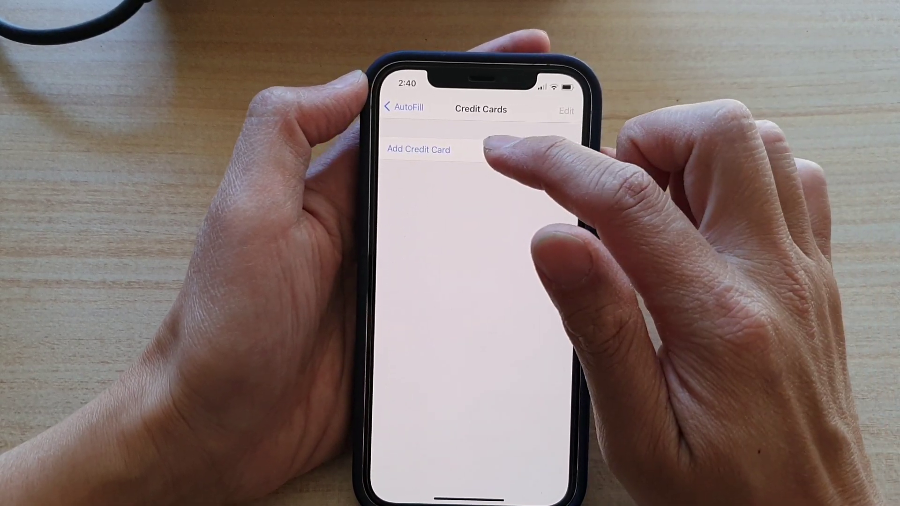
Step: Add a new card with cardholder Bob Smith and start the card number beginning 3782
click(492, 147)
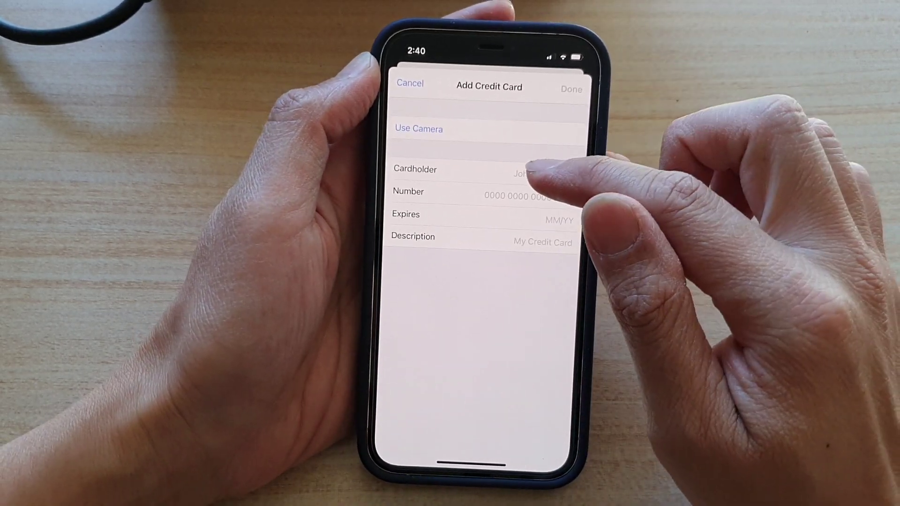
click(535, 172)
text(Bo)
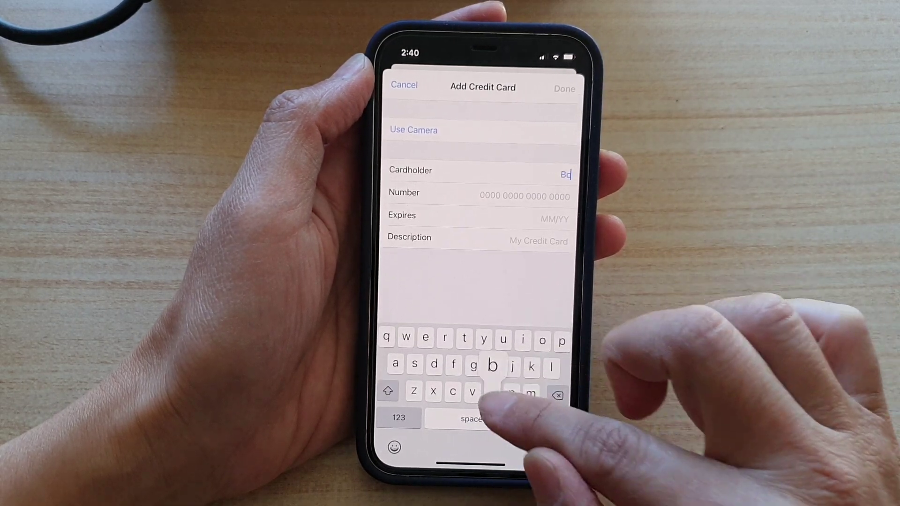
text(b Sm)
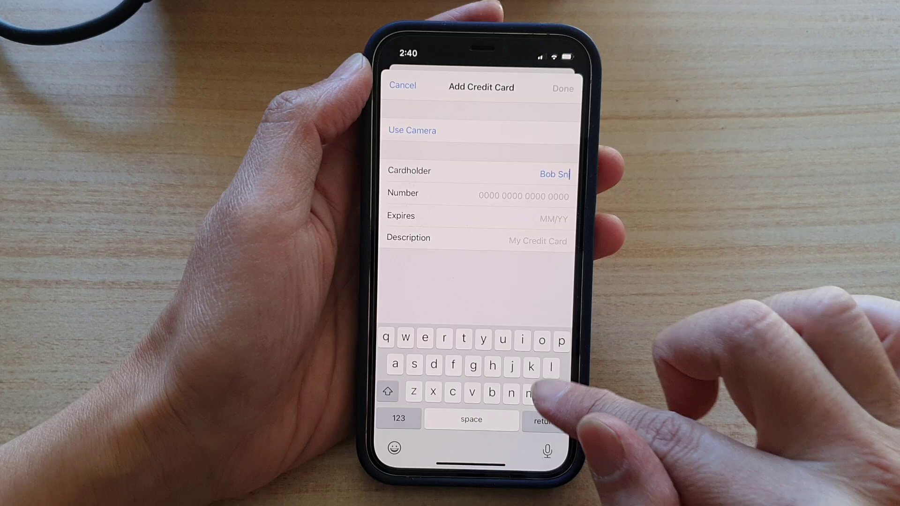
text(ith)
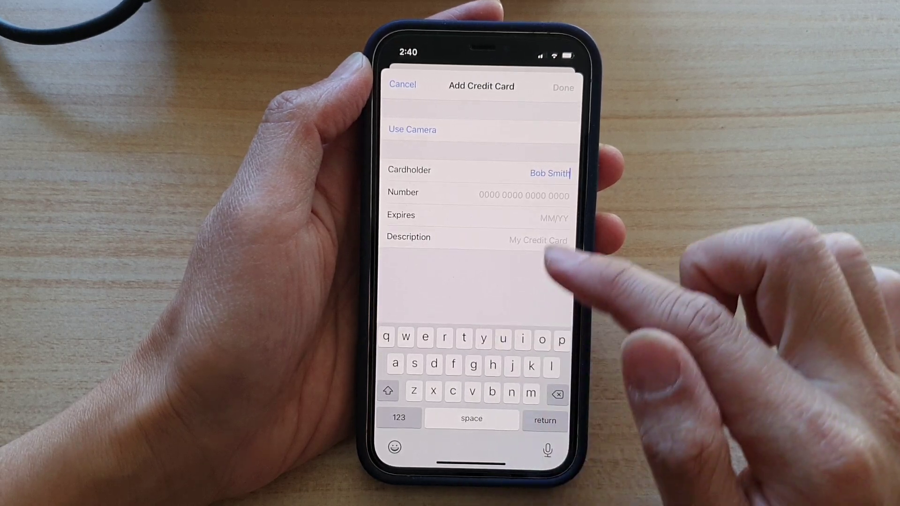
click(534, 195)
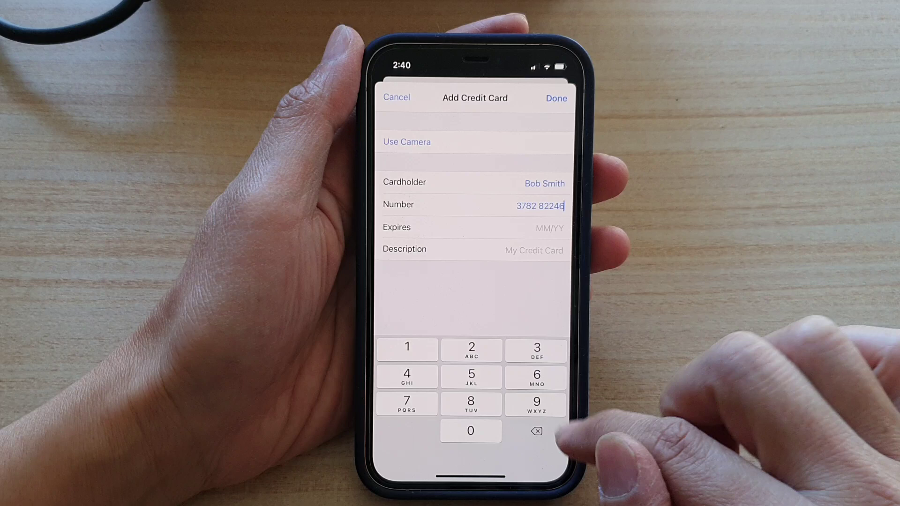
text(3 10)
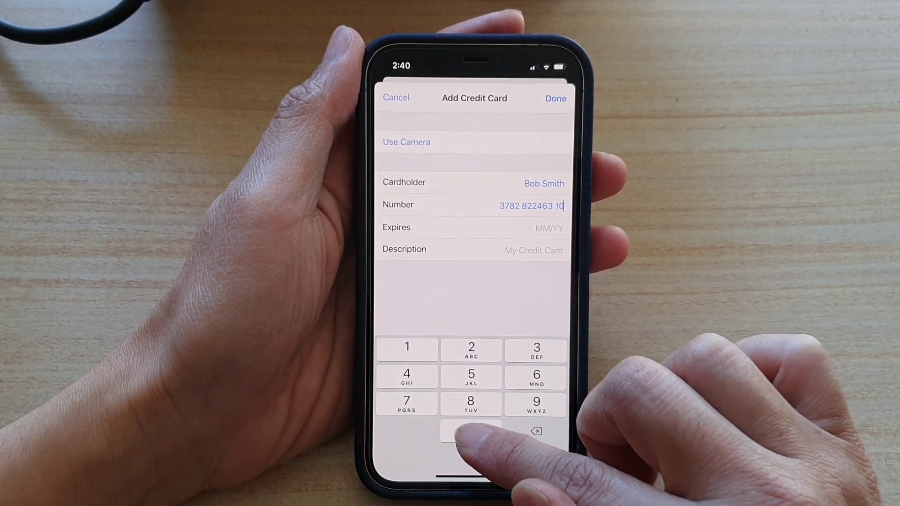
text(005)
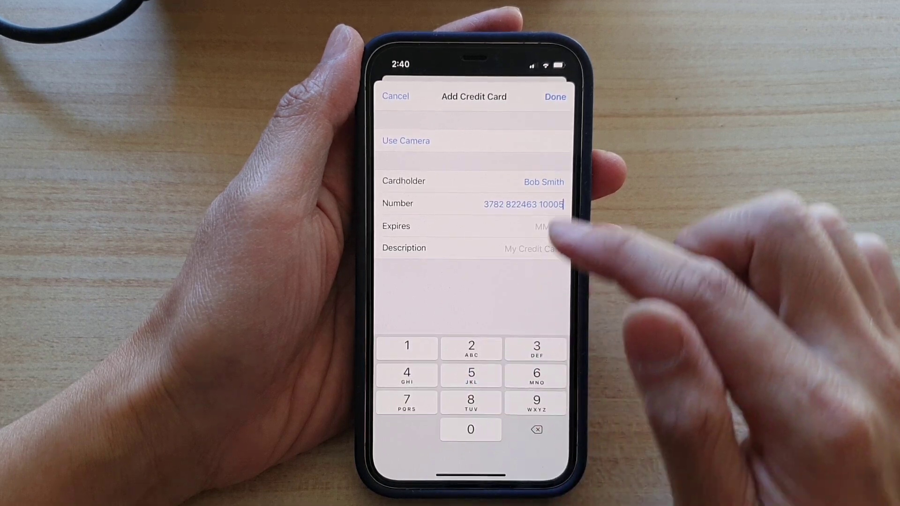
Step: Finish the card number, set expiry to 02/2024 and save the American Express card
click(549, 228)
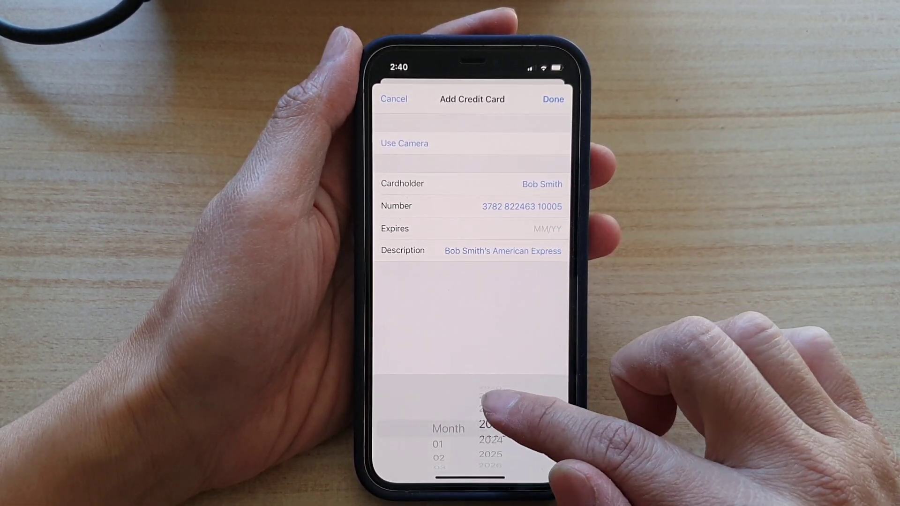
drag(492, 402, 492, 383)
drag(460, 422, 453, 390)
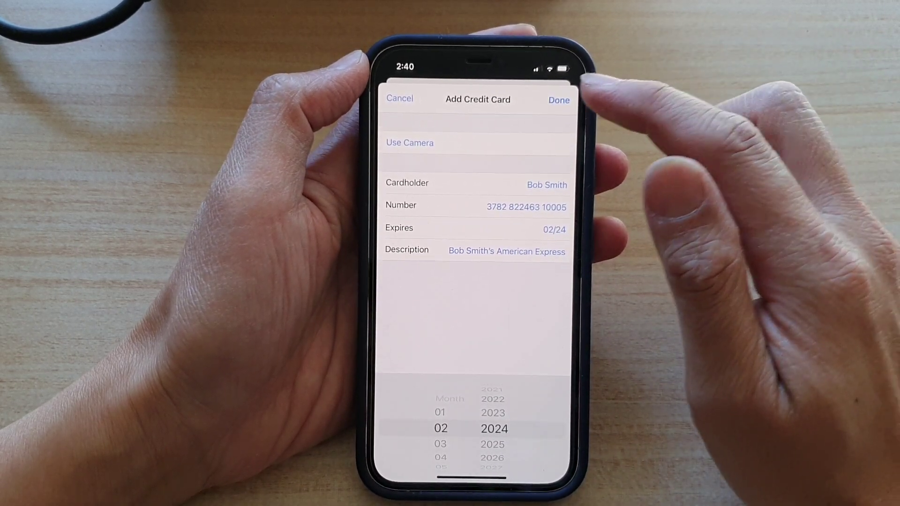
click(561, 99)
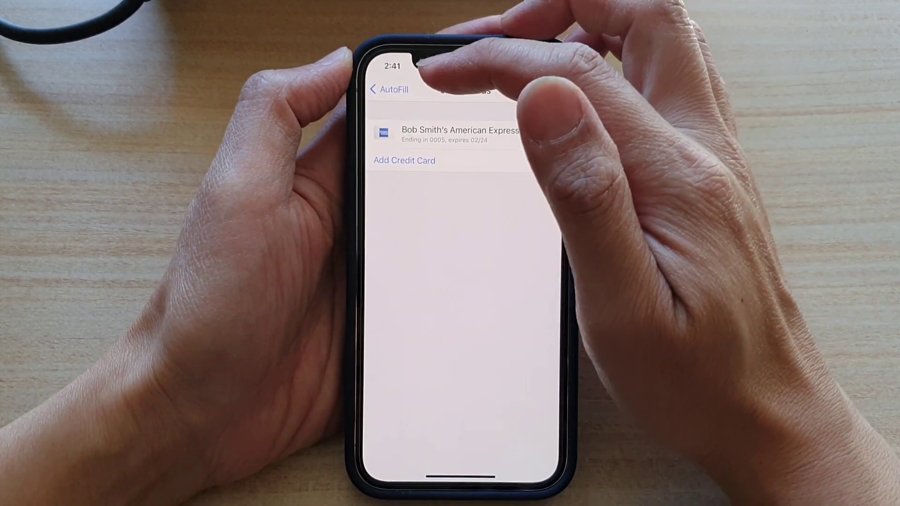
Step: Leave Settings for the home screen and launch Safari to reach the test checkout page
click(390, 89)
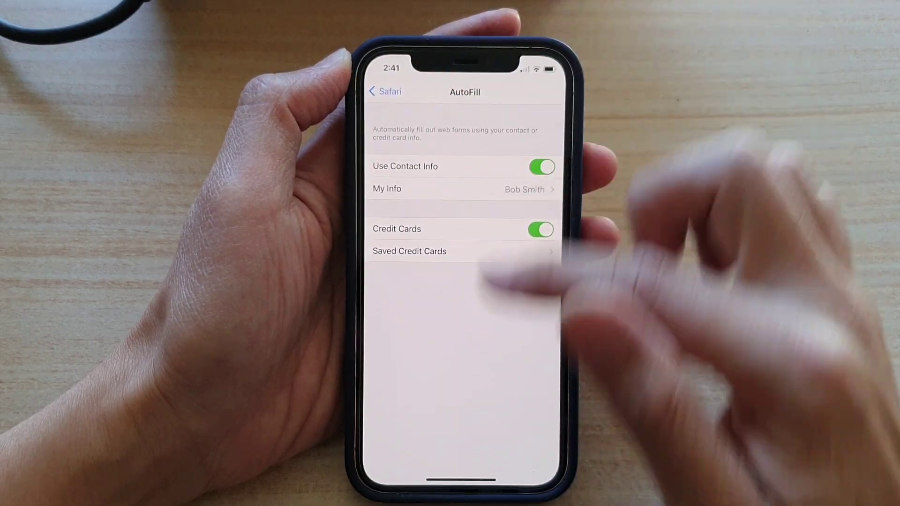
drag(454, 482, 453, 317)
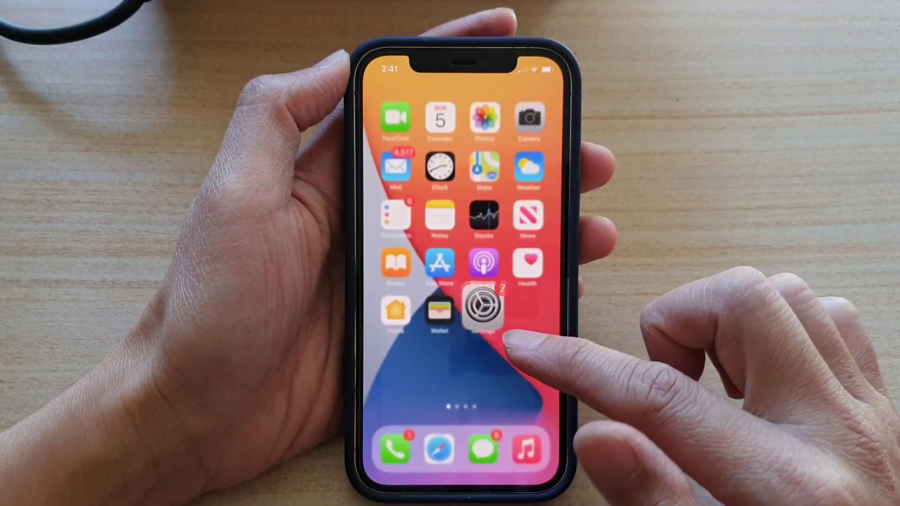
drag(439, 455, 444, 422)
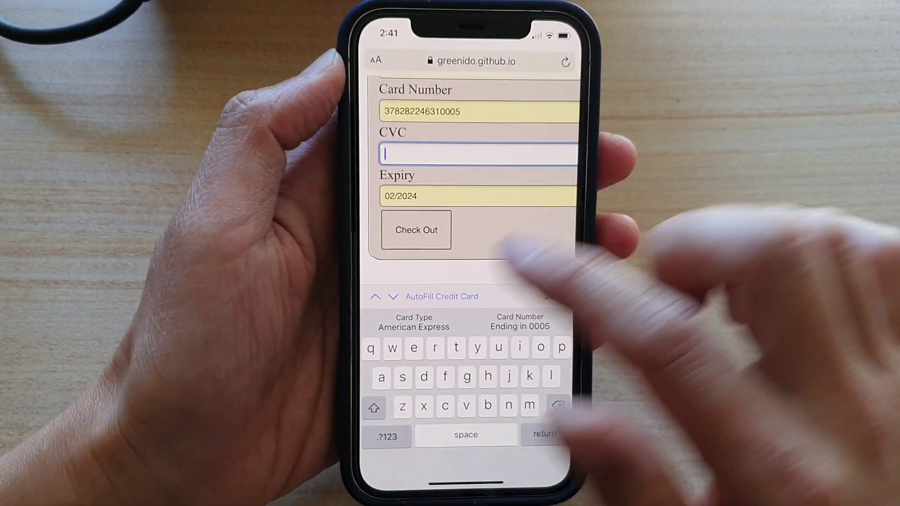
click(387, 437)
text(13)
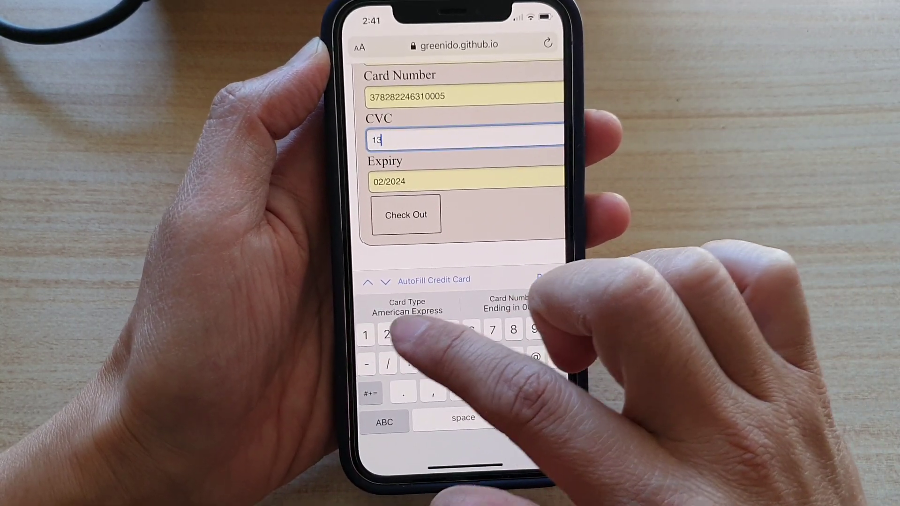
text(1)
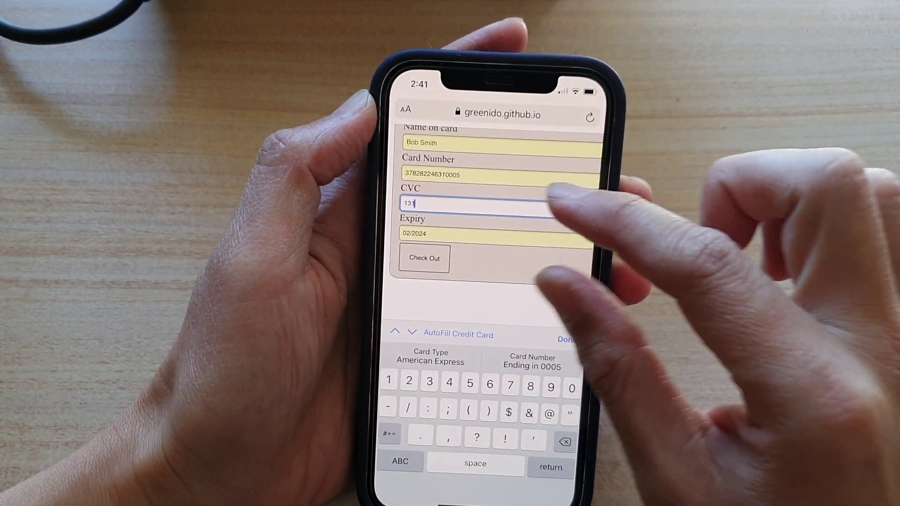
scroll(556, 211, up, 2)
scroll(493, 211, up, 3)
scroll(492, 210, down, 3)
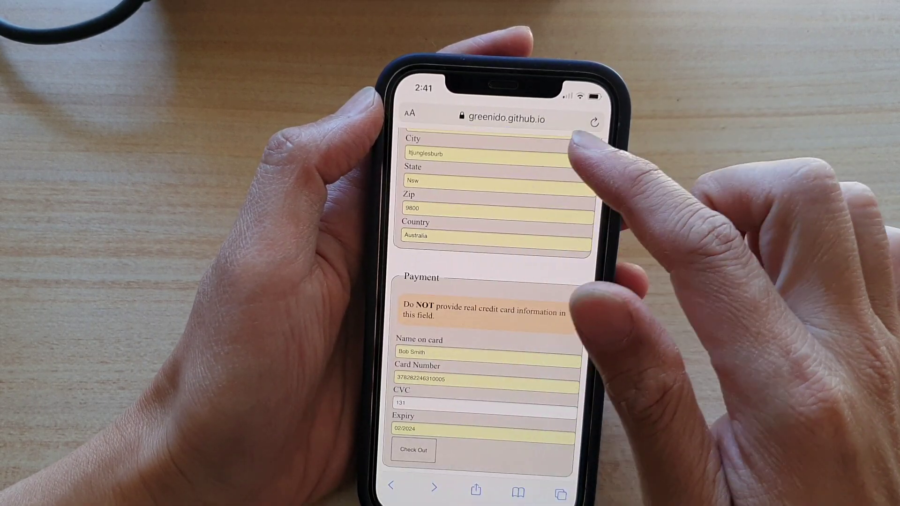
scroll(542, 163, up, 1)
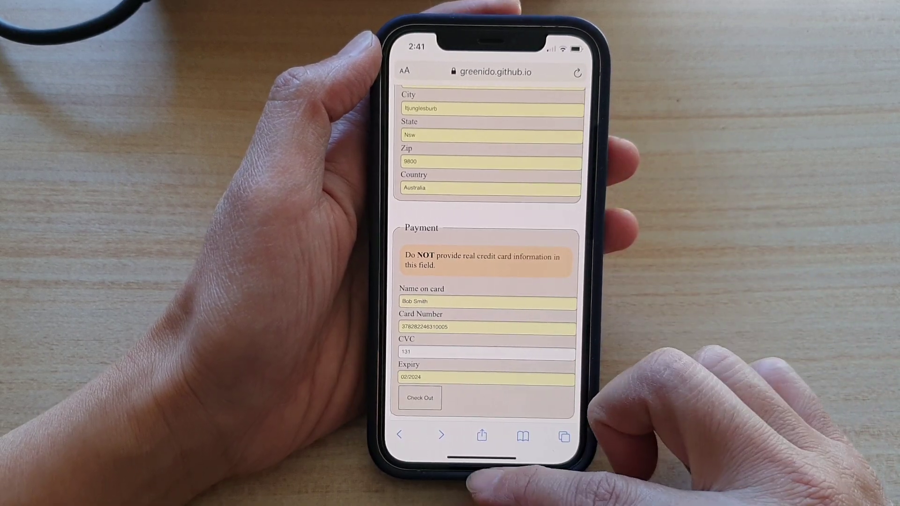
Step: Swipe up to close Safari's checkout page and return to the home screen
drag(482, 457, 482, 316)
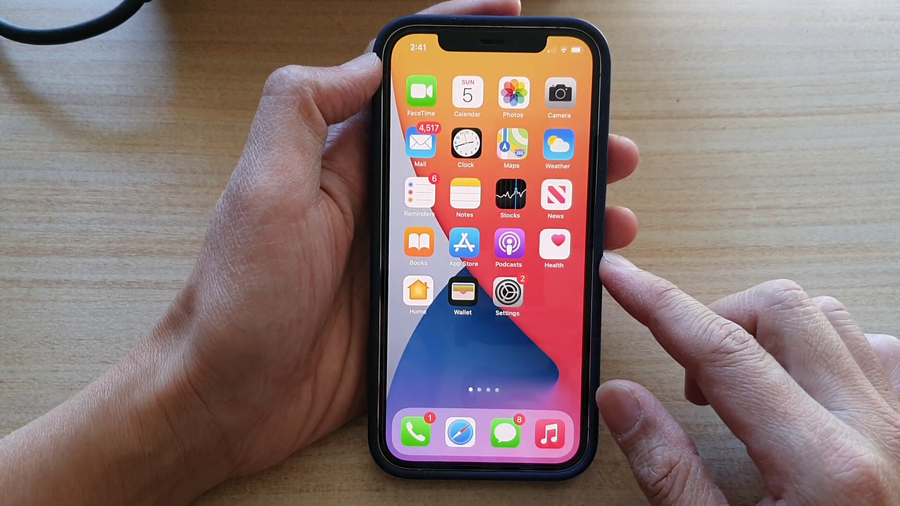